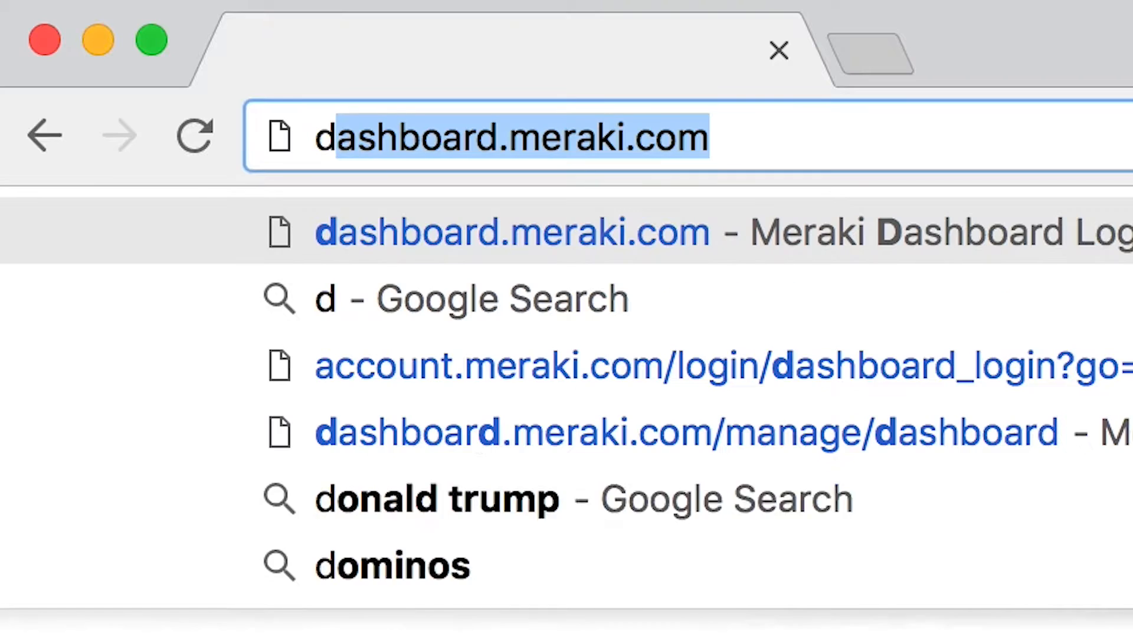
Load dashboard.meraki.com in Chrome to reach the organization's Meraki Dashboard.
type("i.co")
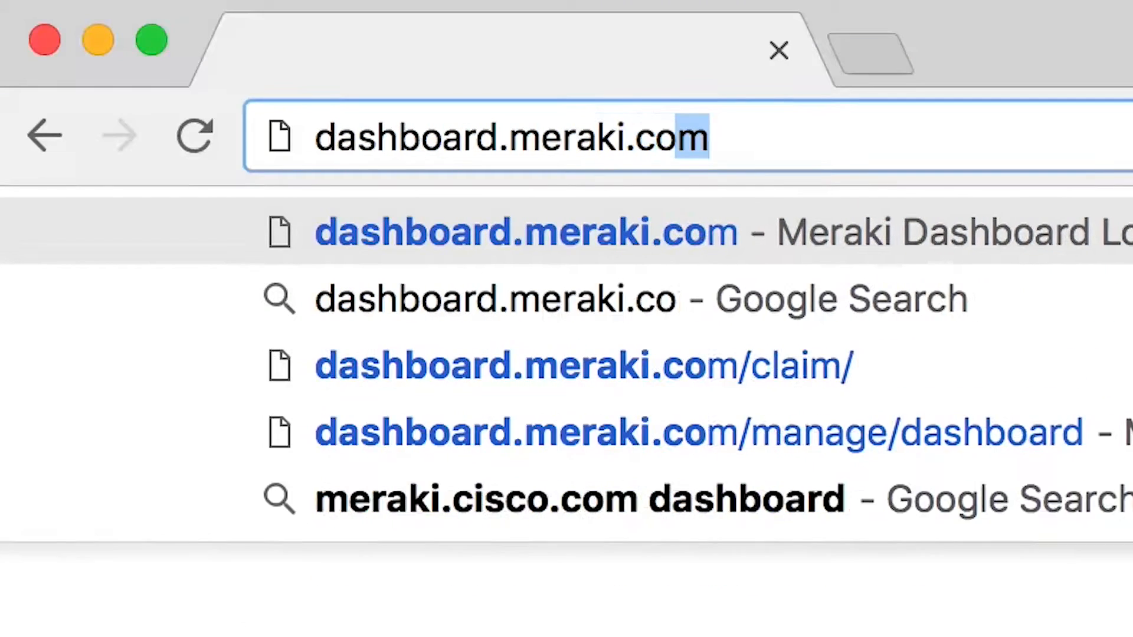
key("Return")
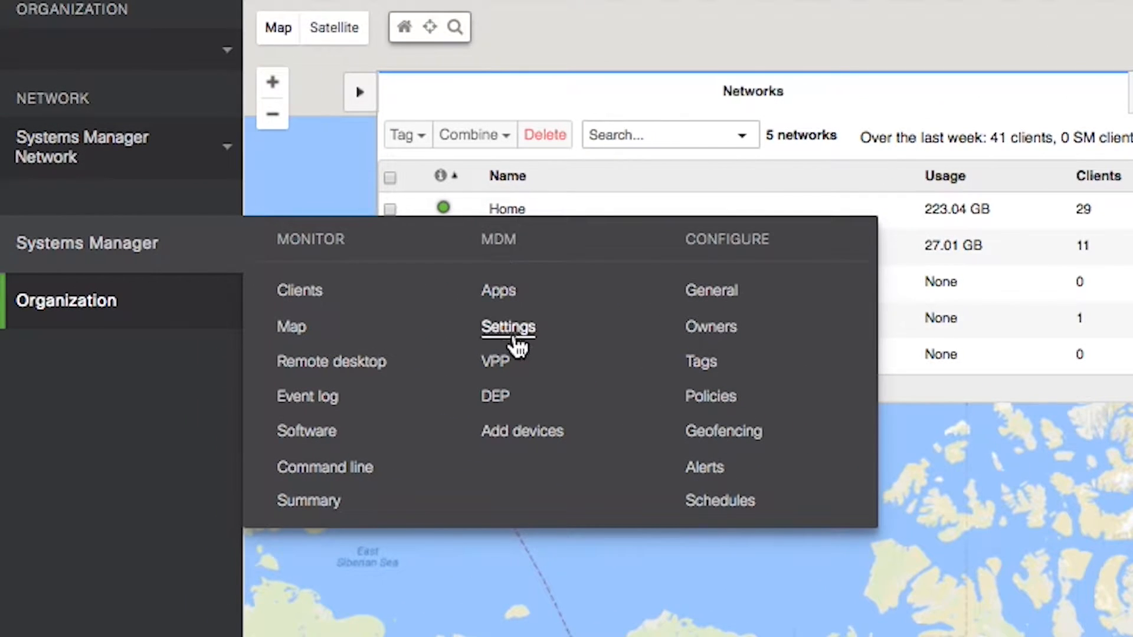
Open Systems Manager's Add devices page for macOS and select the network ID shown there.
left_click(518, 437)
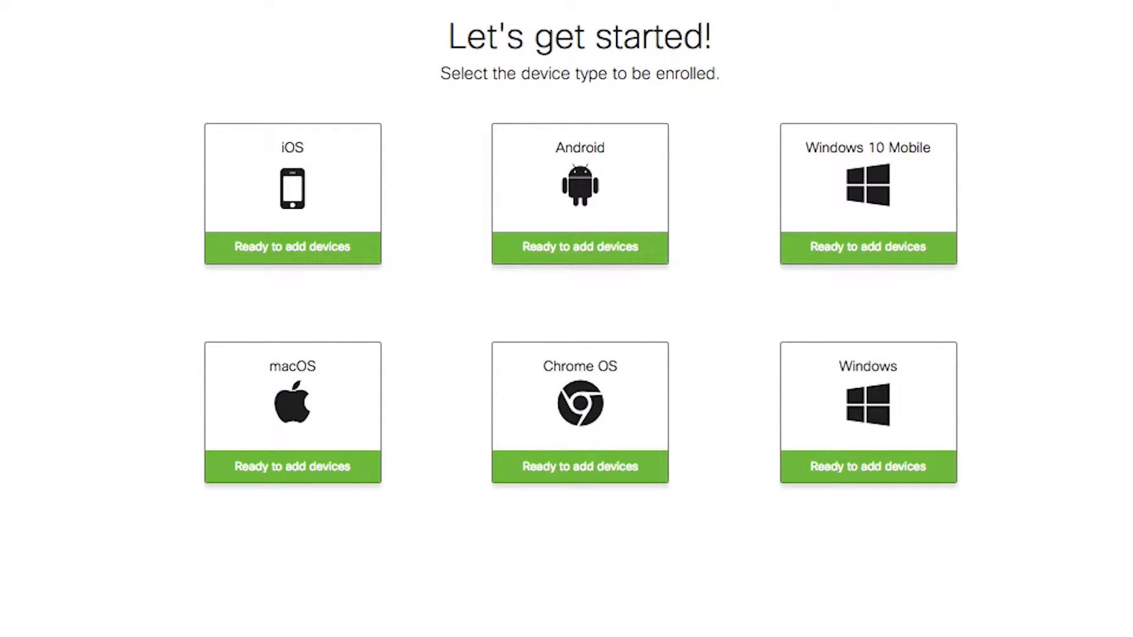
left_click(326, 384)
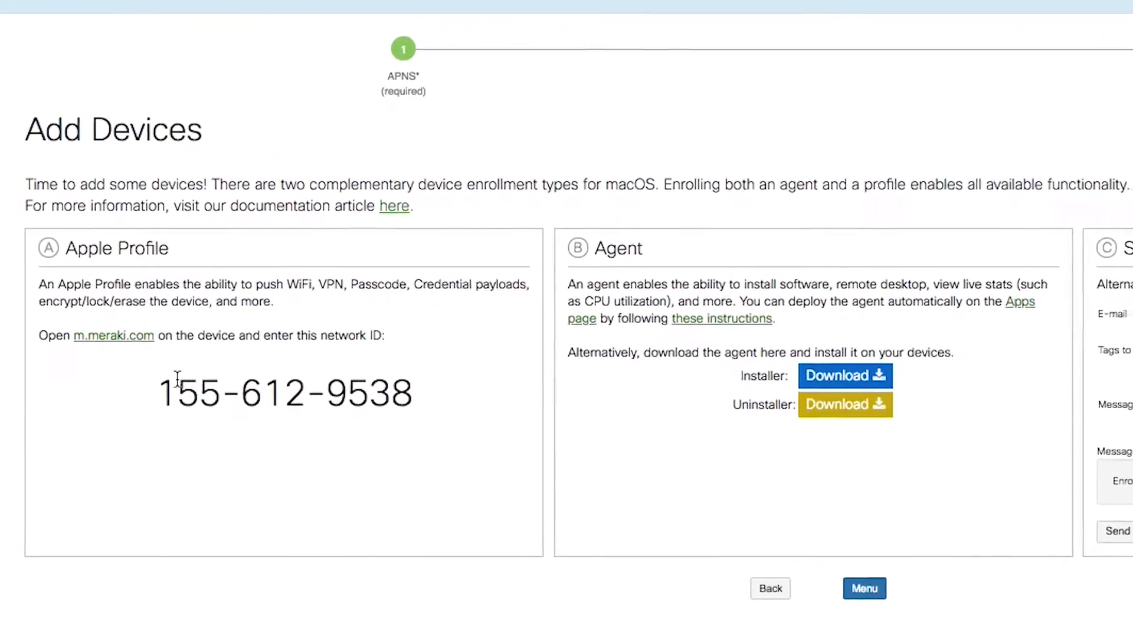
left_click_drag(166, 390, 455, 404)
left_click(451, 405)
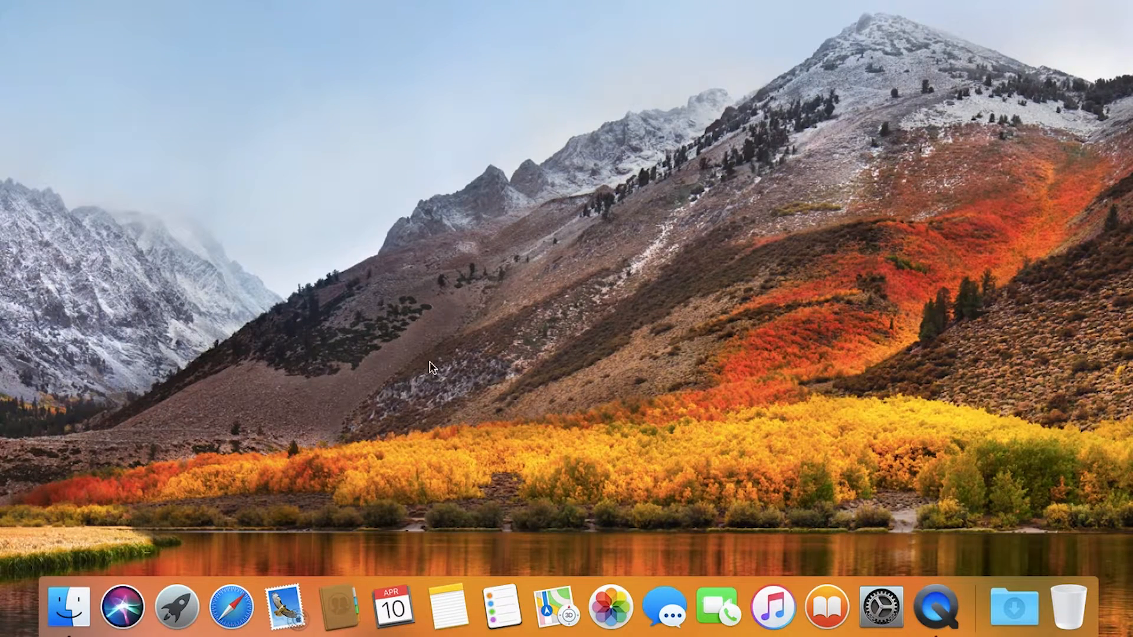
In Safari, open m.meraki.com and register this Mac using the network ID.
left_click(231, 606)
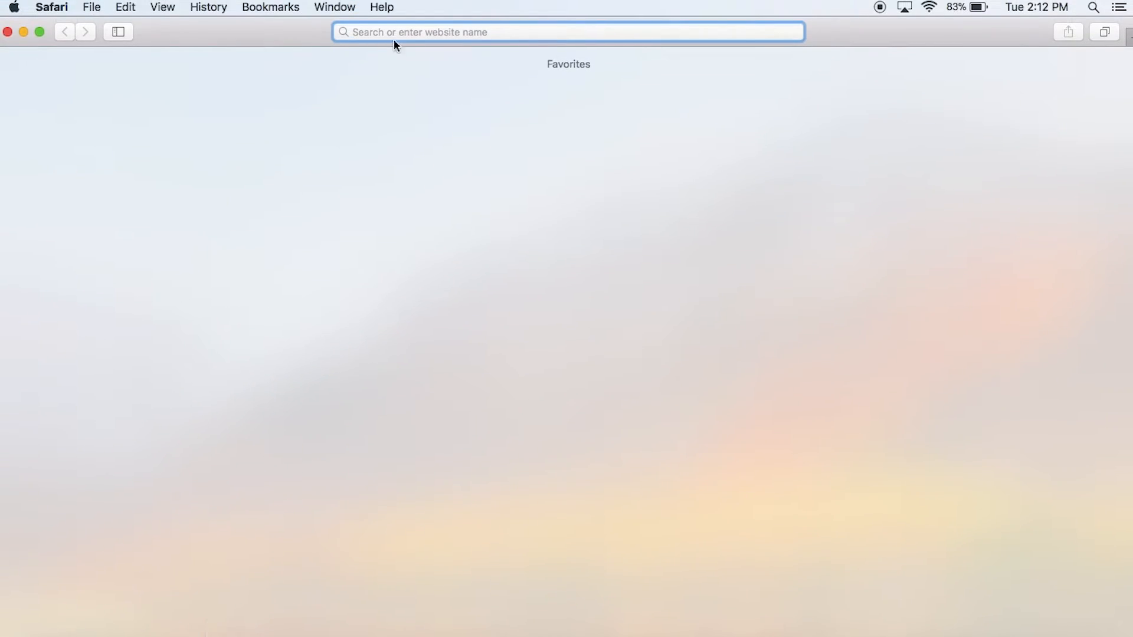
type("m.meraki.com")
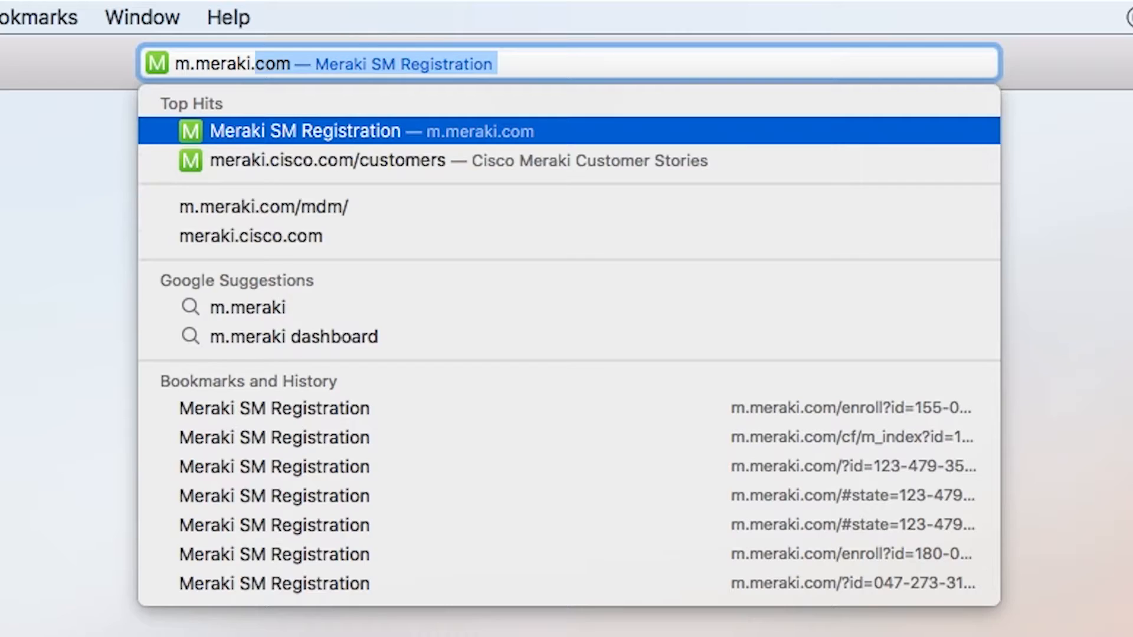
key("Return")
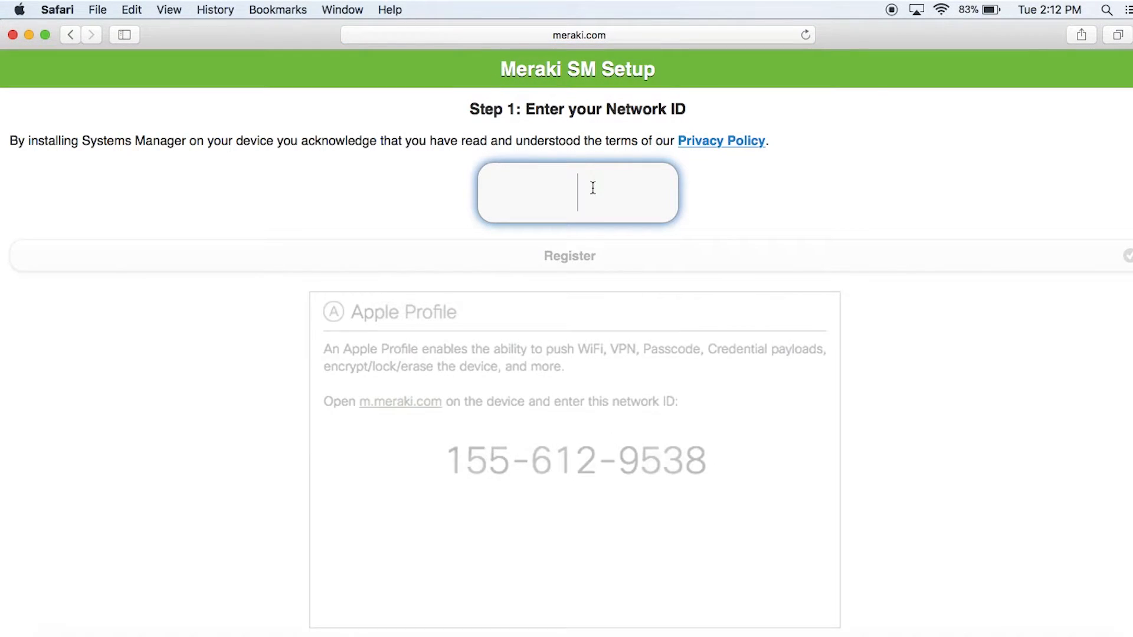
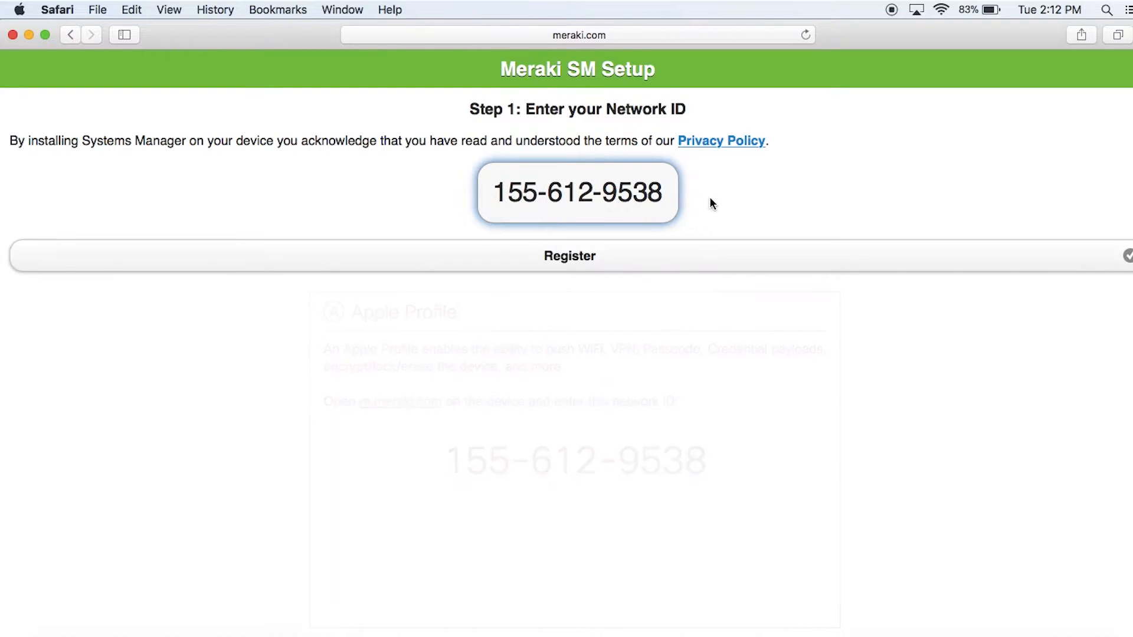
left_click(701, 255)
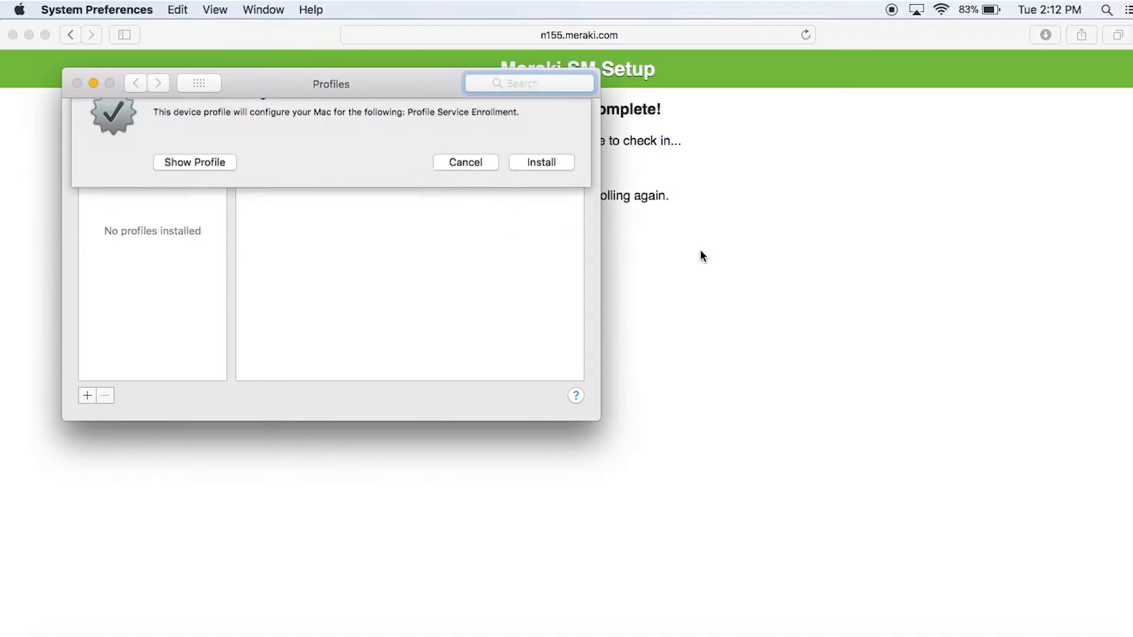
Install the Meraki Management profile with the admin password, then close System Preferences.
left_click(538, 192)
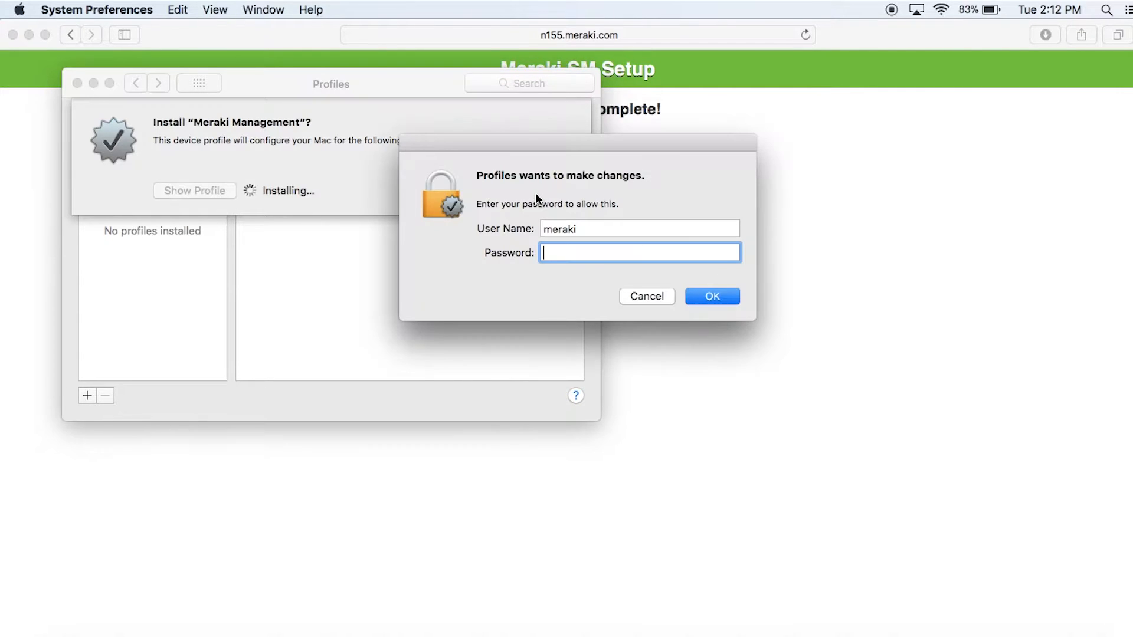
type("•••••••••")
key("Return")
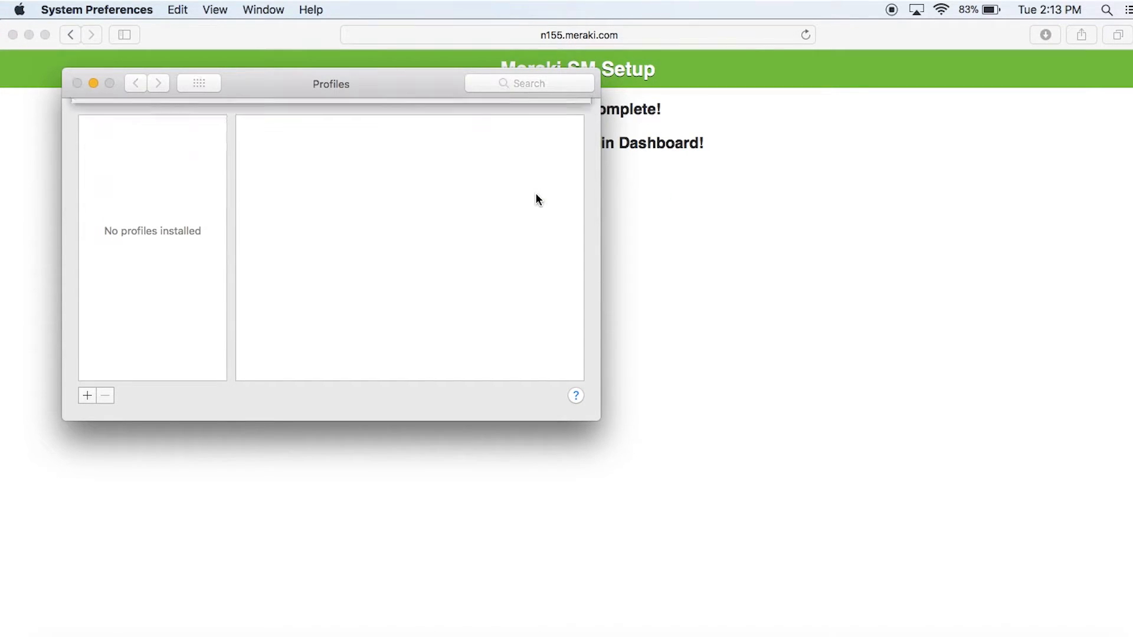
left_click(536, 191)
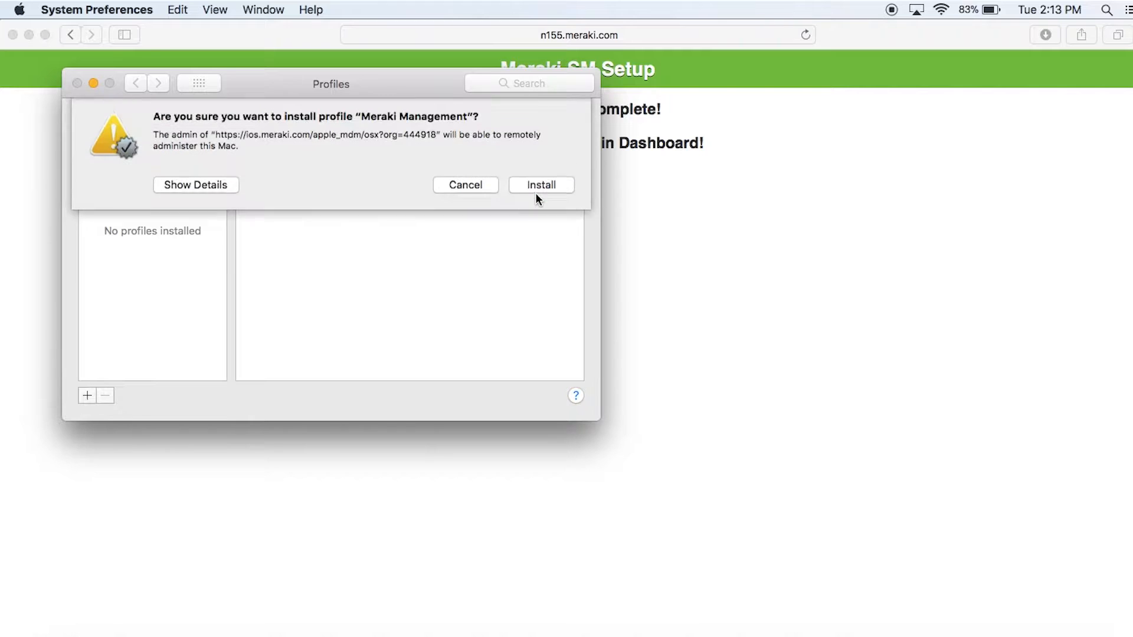
left_click(535, 191)
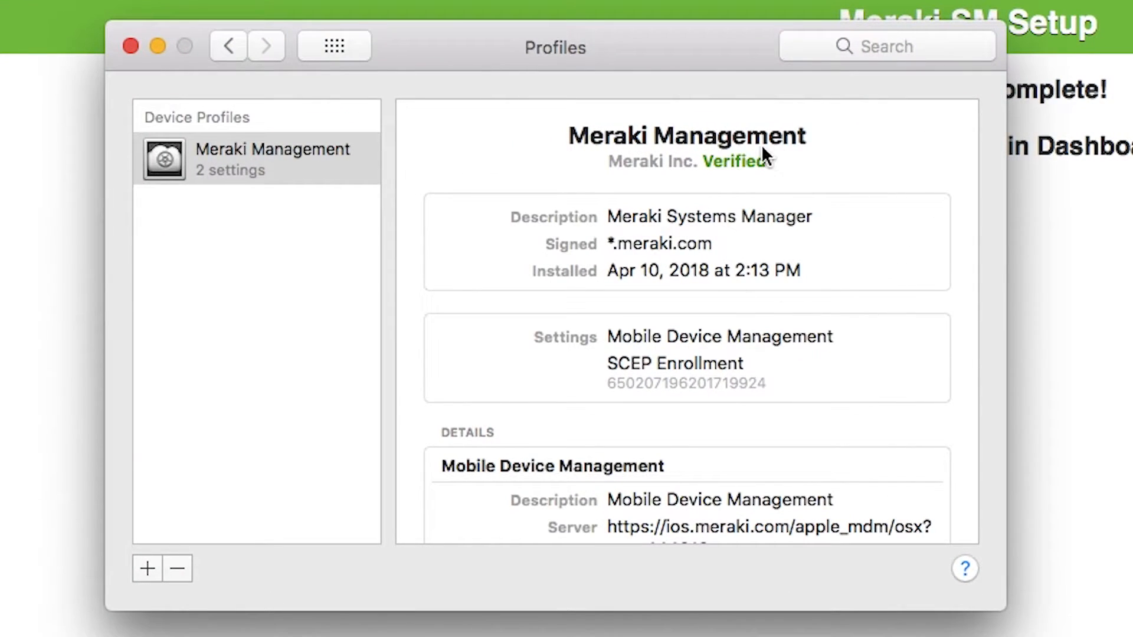
left_click(345, 46)
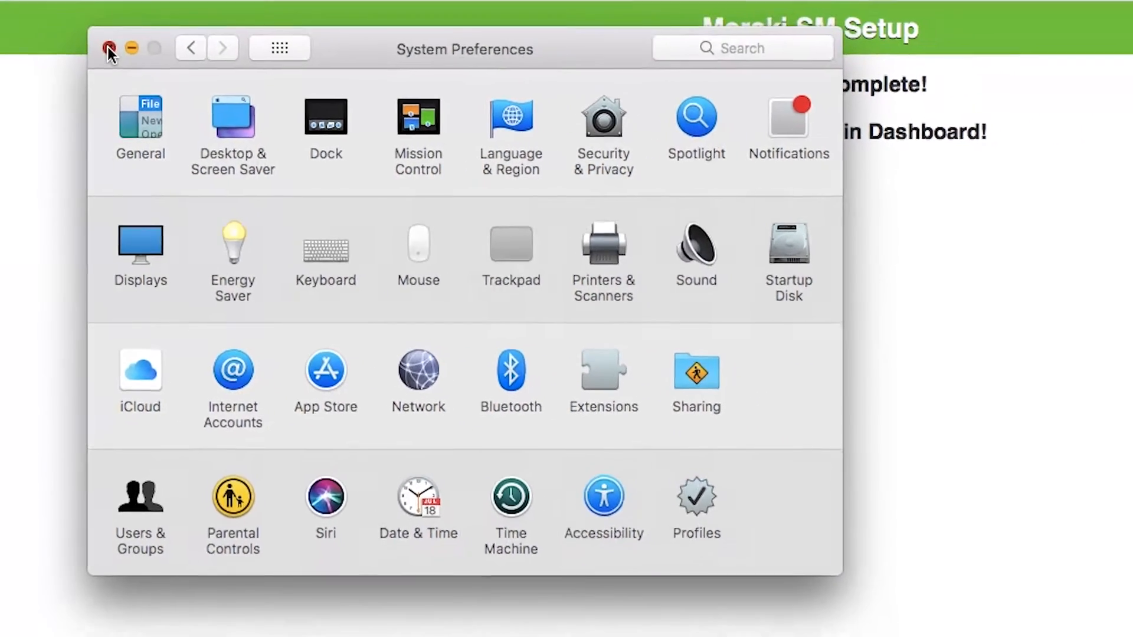
left_click(129, 24)
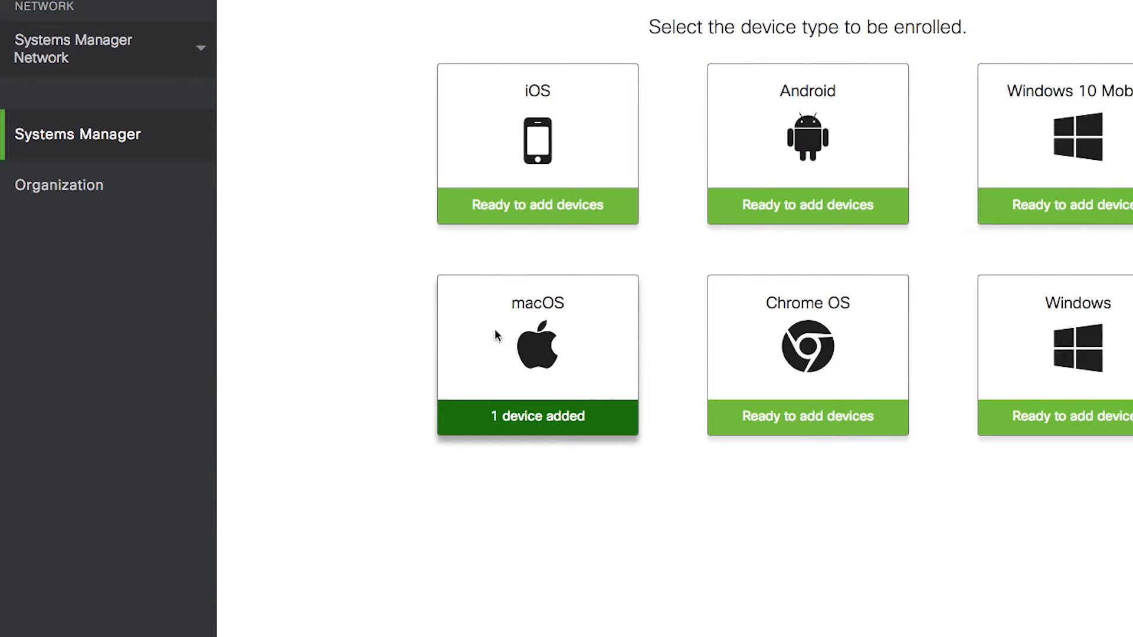
Open the enrolled MacBook Air from Systems Manager Clients and scroll to its MDM commands.
mouse_move(94, 135)
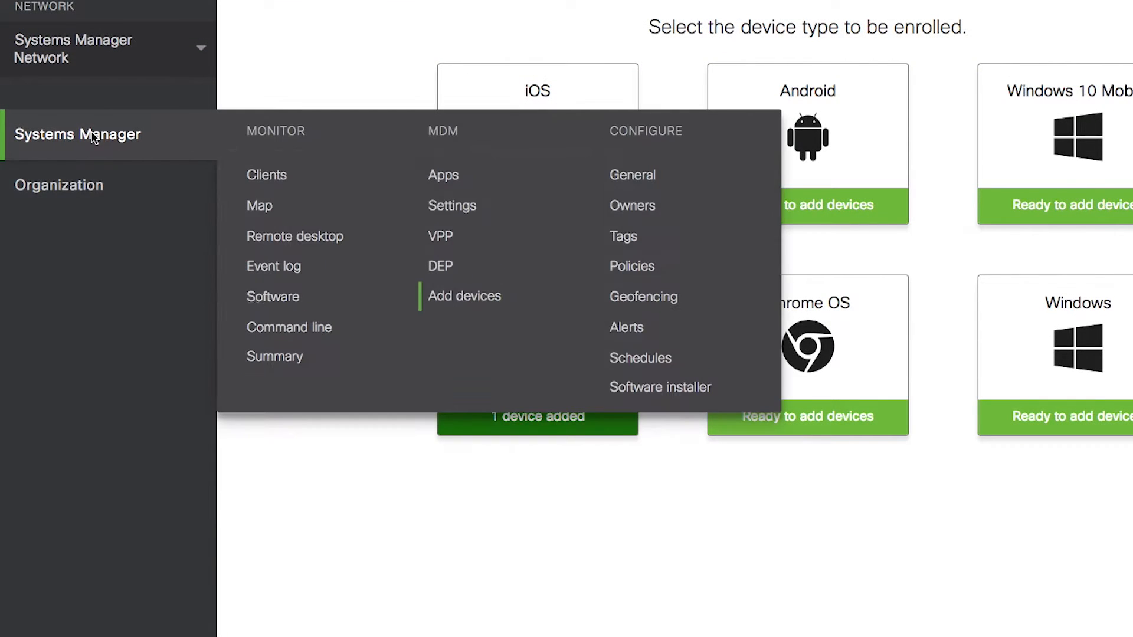
left_click(284, 176)
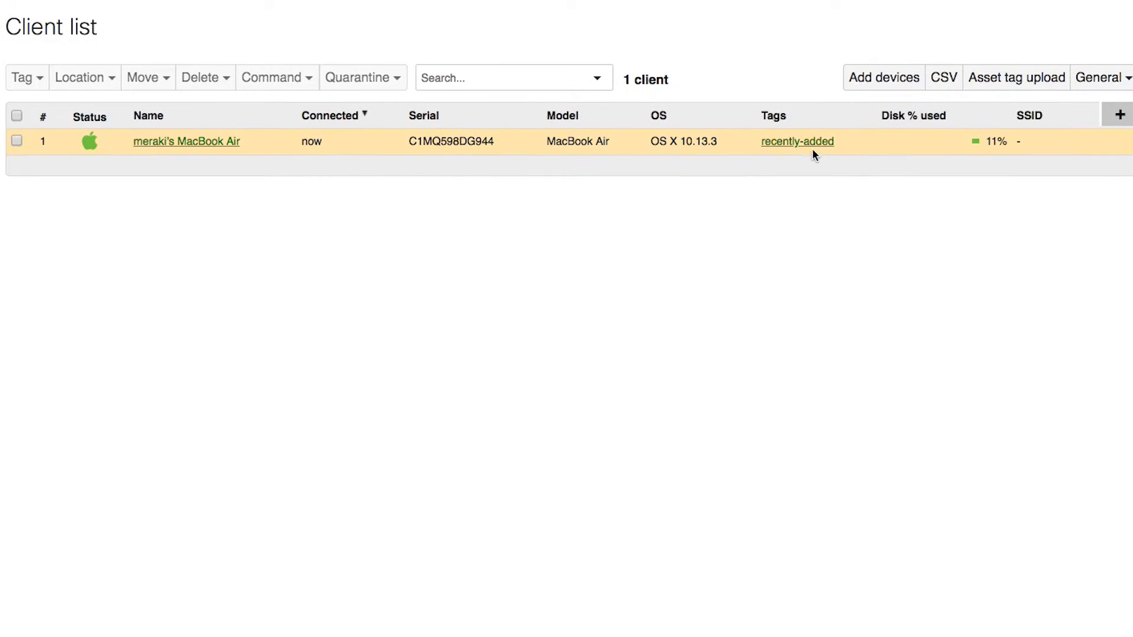
left_click(185, 141)
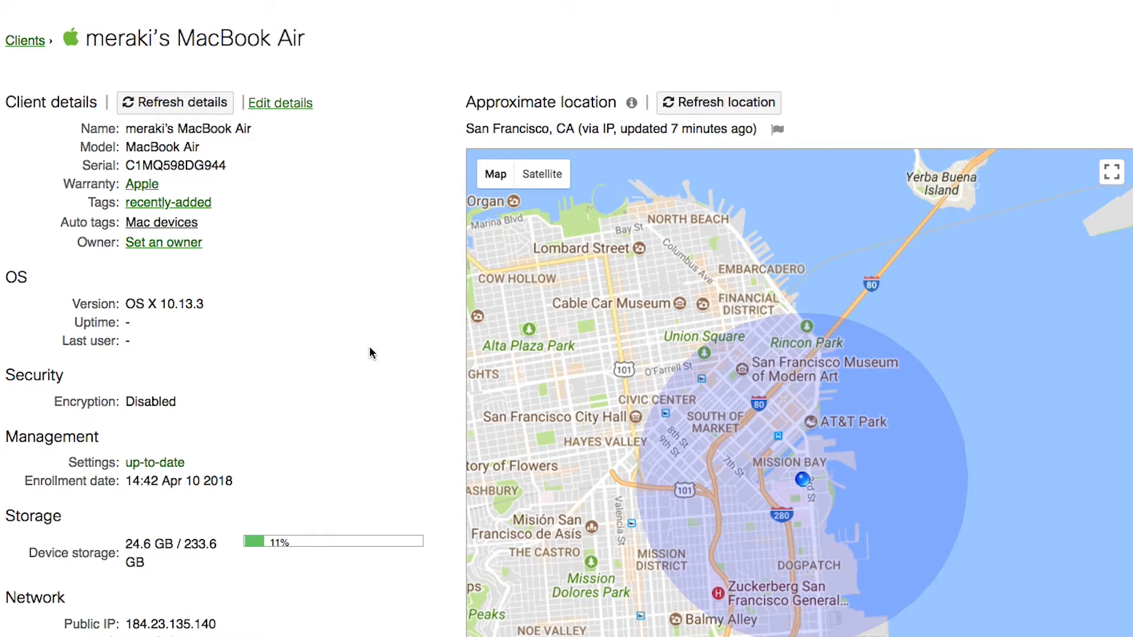
scroll(363, 177, "down", 6)
scroll(366, 206, "down", 4)
left_click_drag(3, 205, 214, 307)
left_click(228, 308)
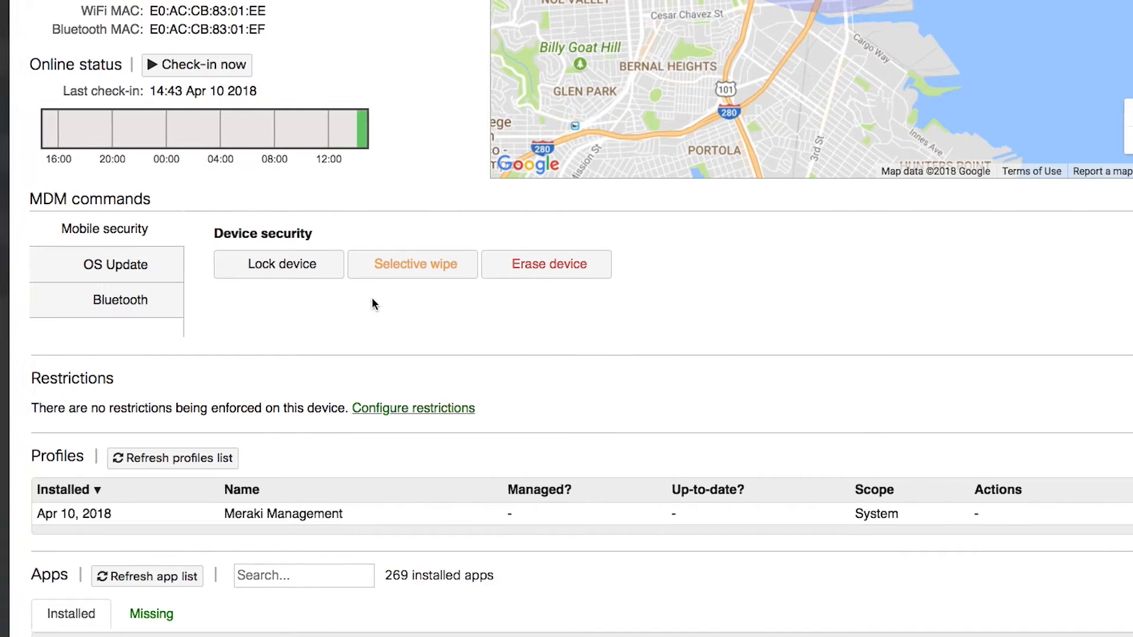
mouse_move(120, 276)
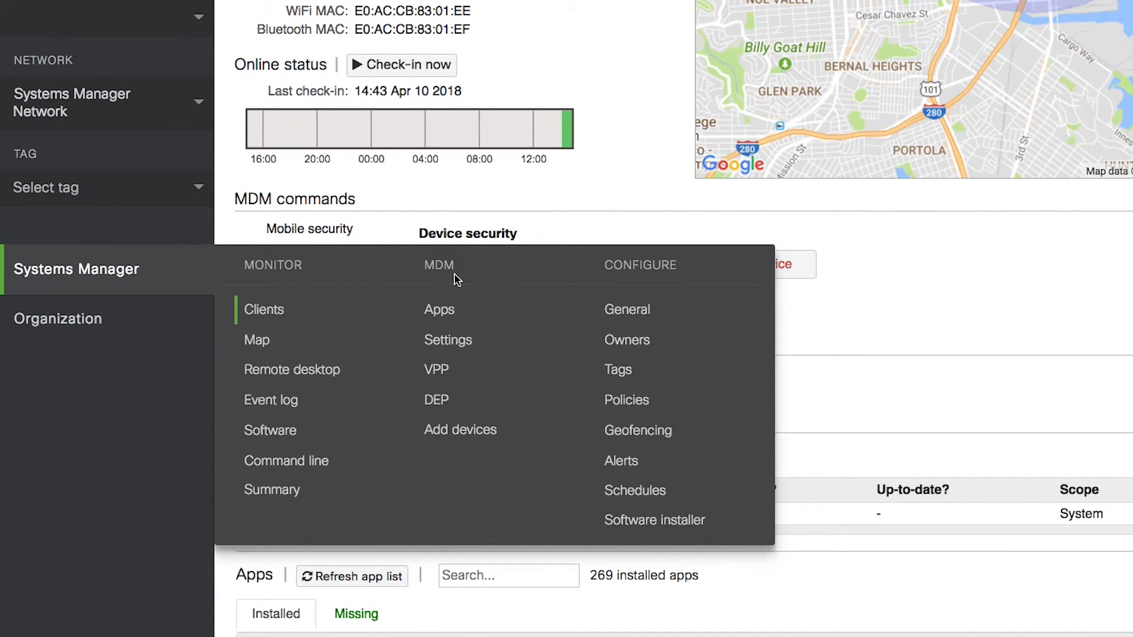
Add the macOS Systems Manager agent app, scoped to All devices, and save it.
left_click(446, 311)
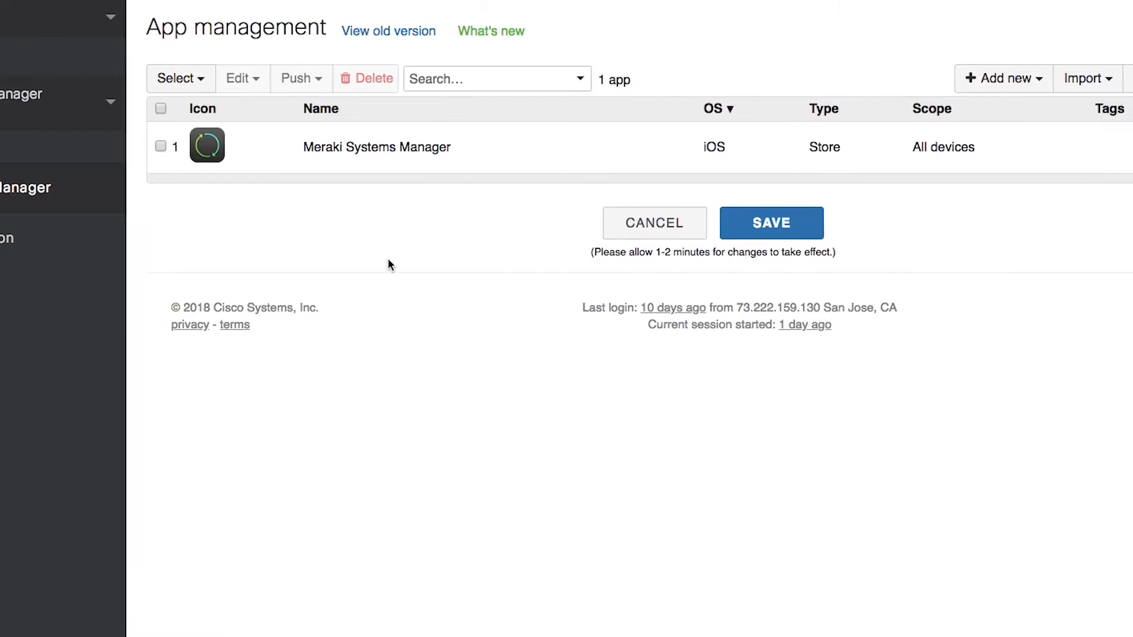
left_click(1041, 82)
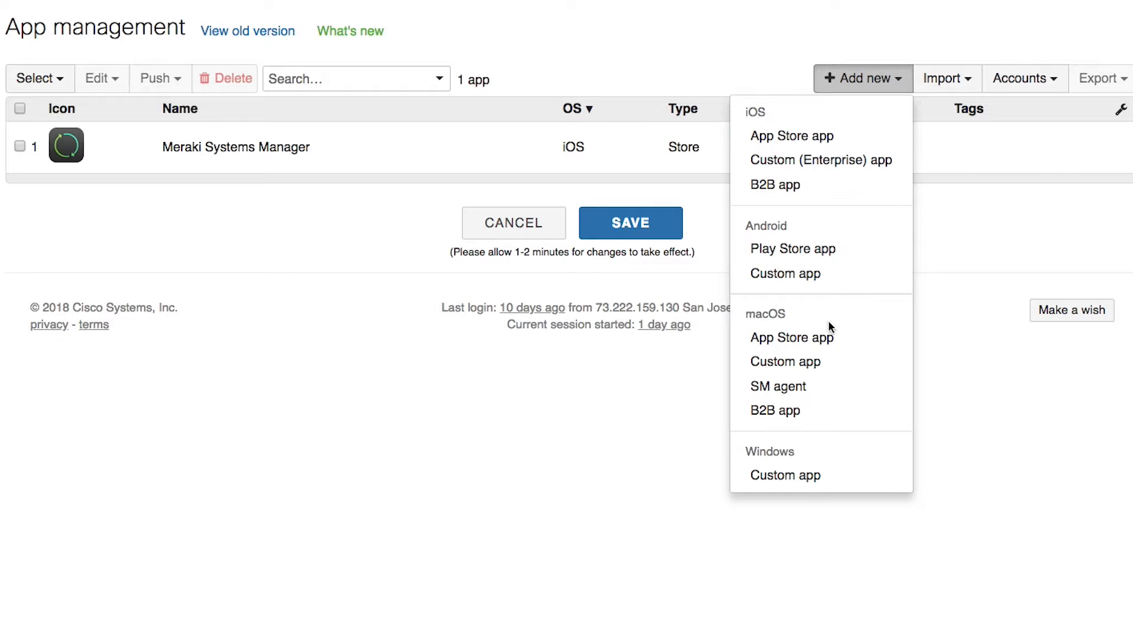
left_click(821, 387)
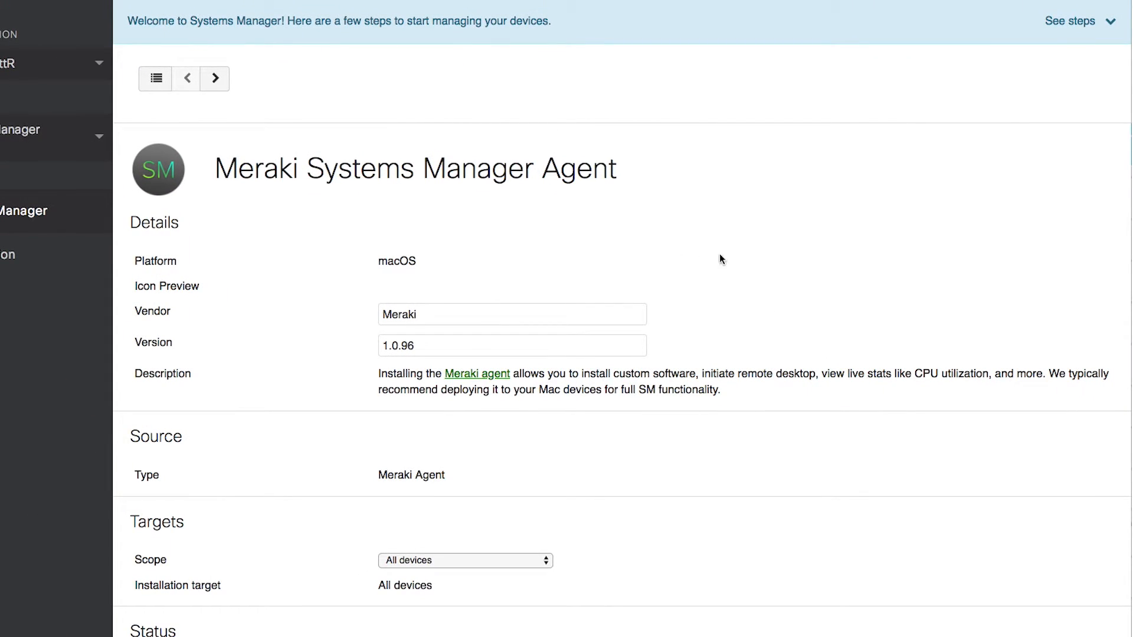
scroll(762, 278, "down", 3)
scroll(763, 274, "down", 2)
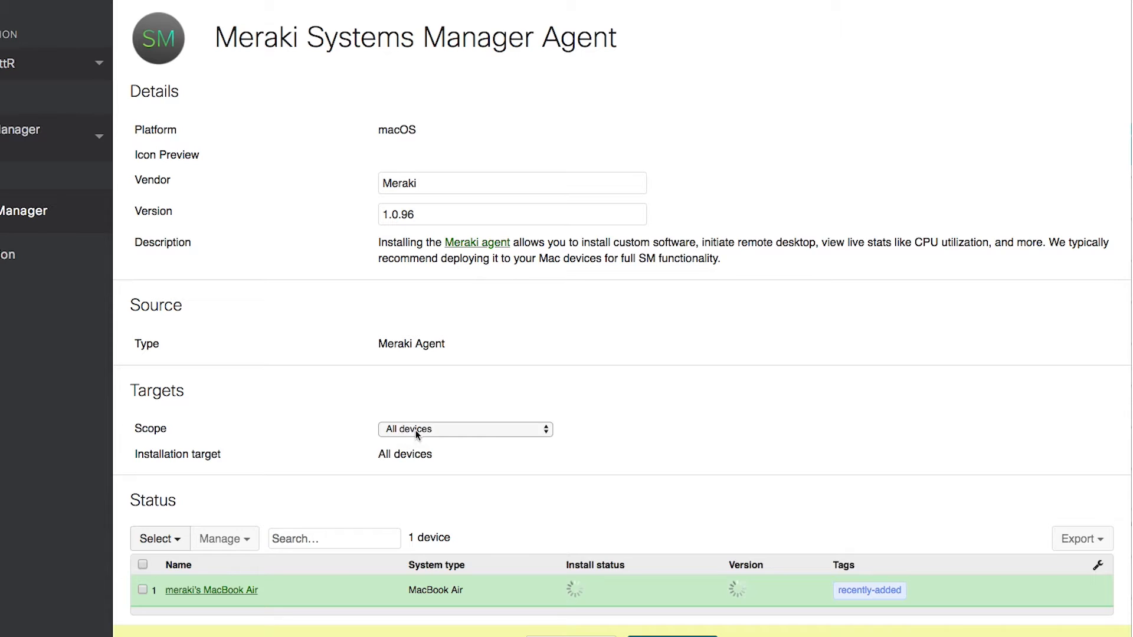
left_click(670, 597)
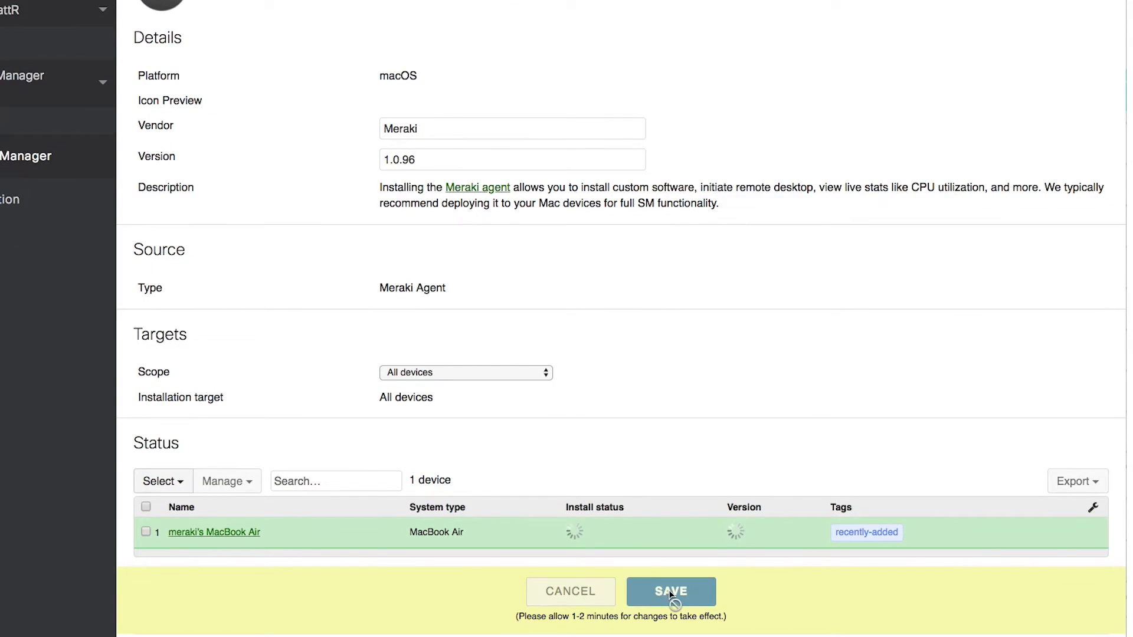
Check that the agent's status for the MacBook Air shows Not installed.
scroll(671, 500, "down", 2)
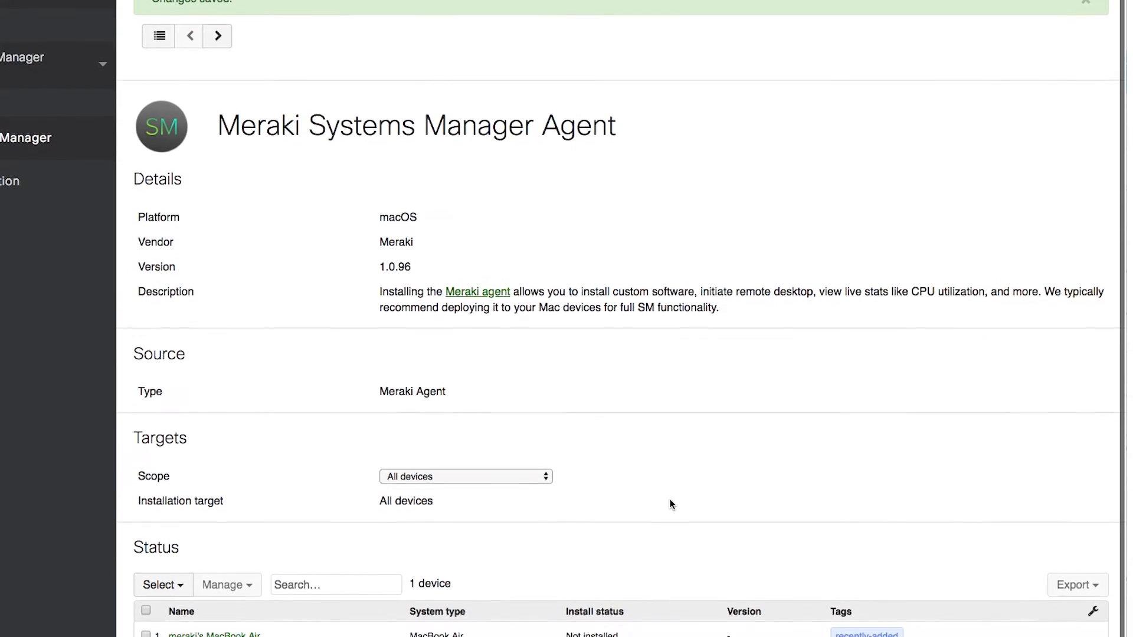
left_click_drag(572, 590, 625, 588)
left_click(646, 523)
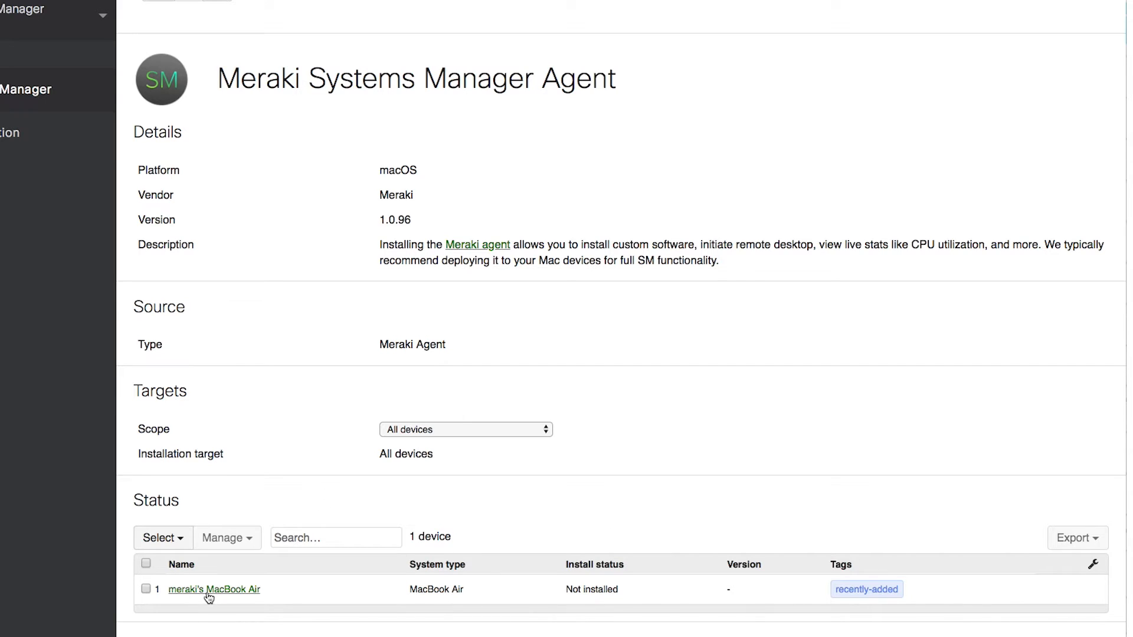
On the MacBook Air's page, refresh the activity log to see the pending agent install.
left_click(362, 589)
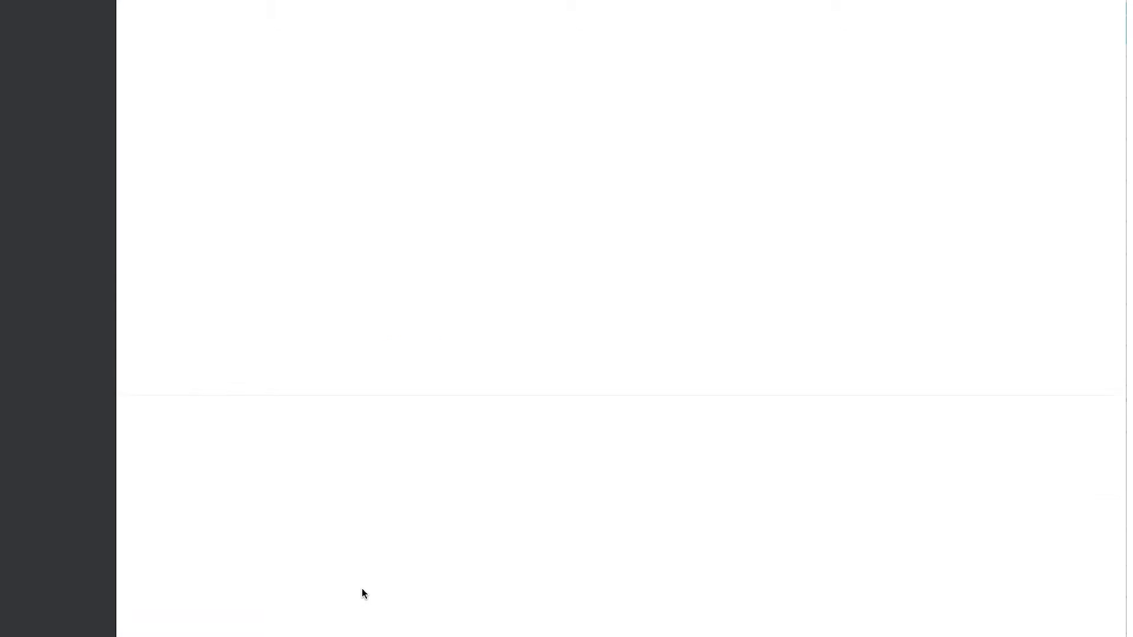
scroll(501, 450, "down", 19)
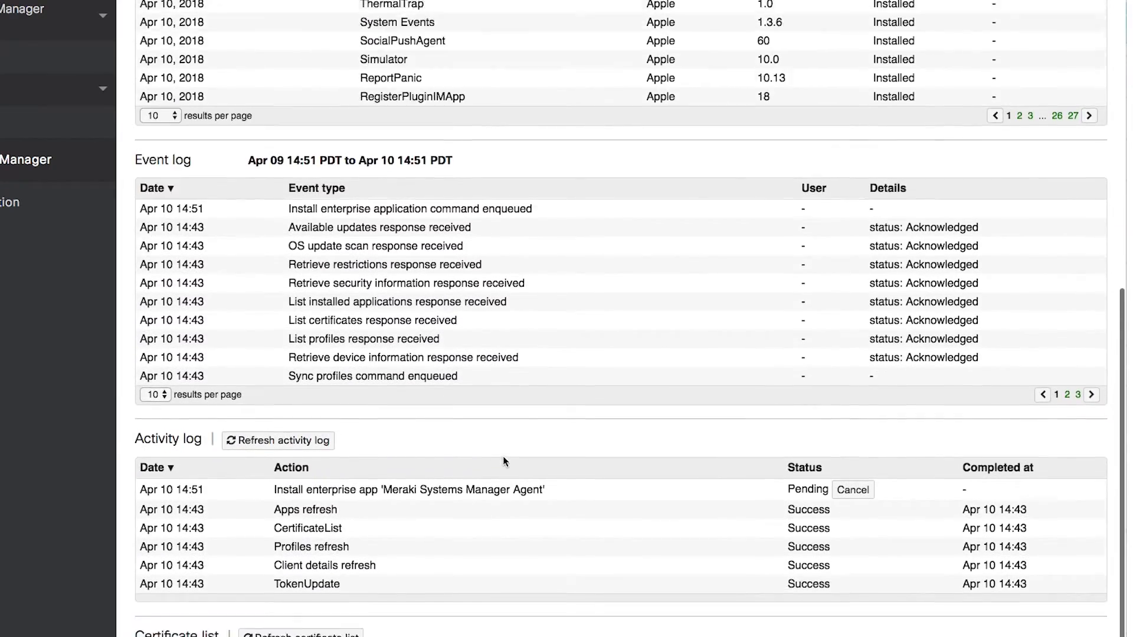
scroll(502, 456, "down", 3)
left_click(301, 346)
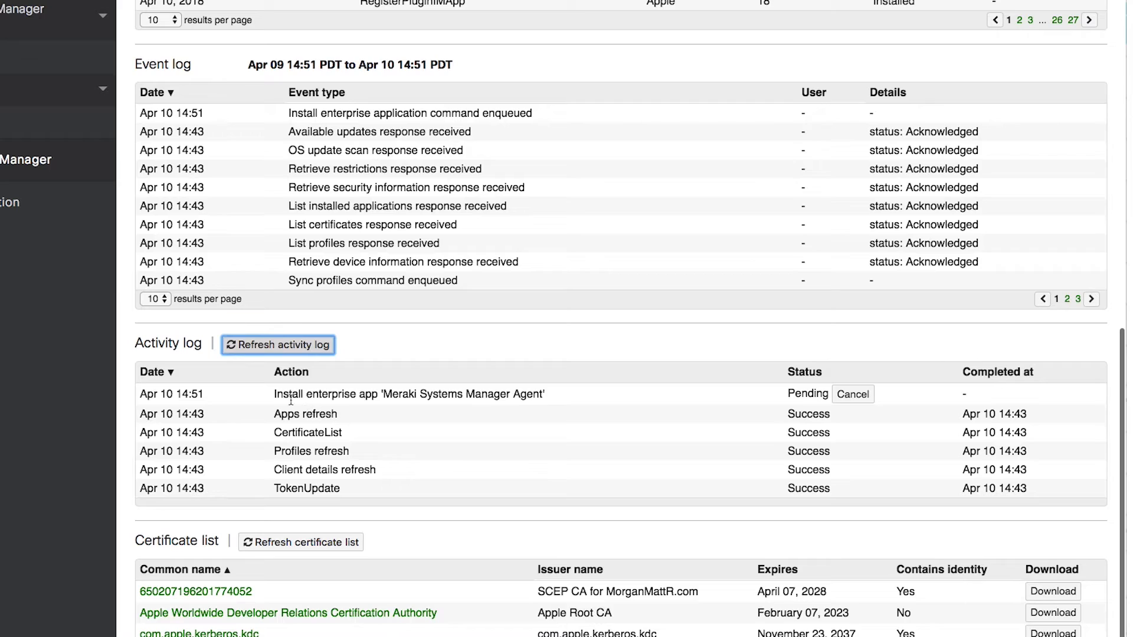
left_click_drag(275, 396, 827, 395)
left_click(324, 400)
Run Check-in now and refresh the log to confirm the agent install shows Success.
scroll(324, 400, "up", 10)
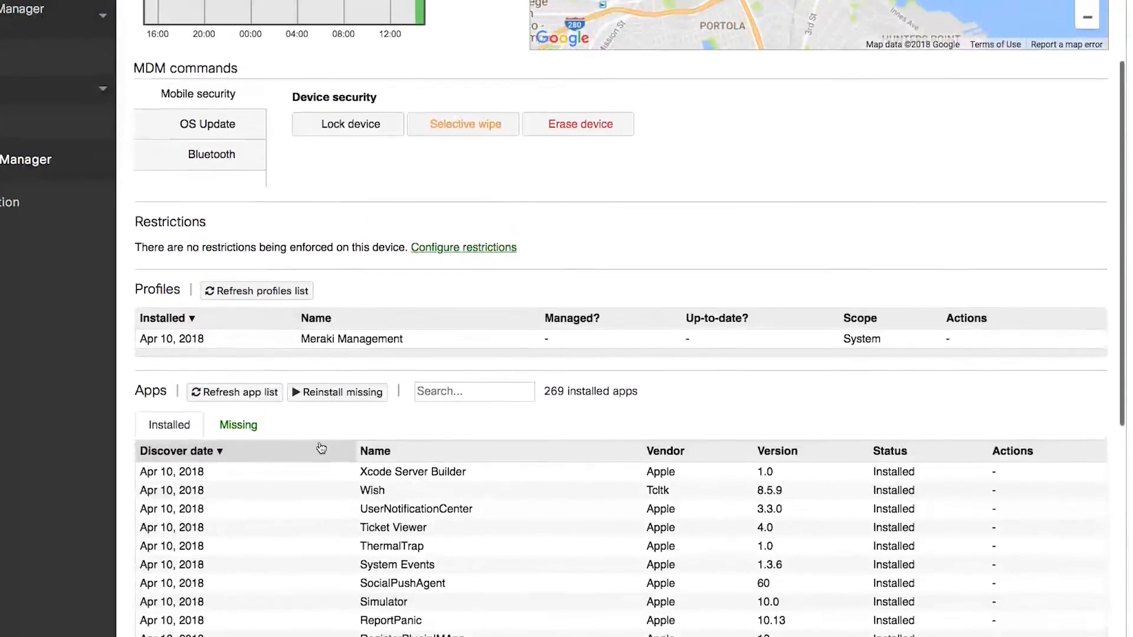
scroll(321, 448, "up", 4)
left_click(277, 158)
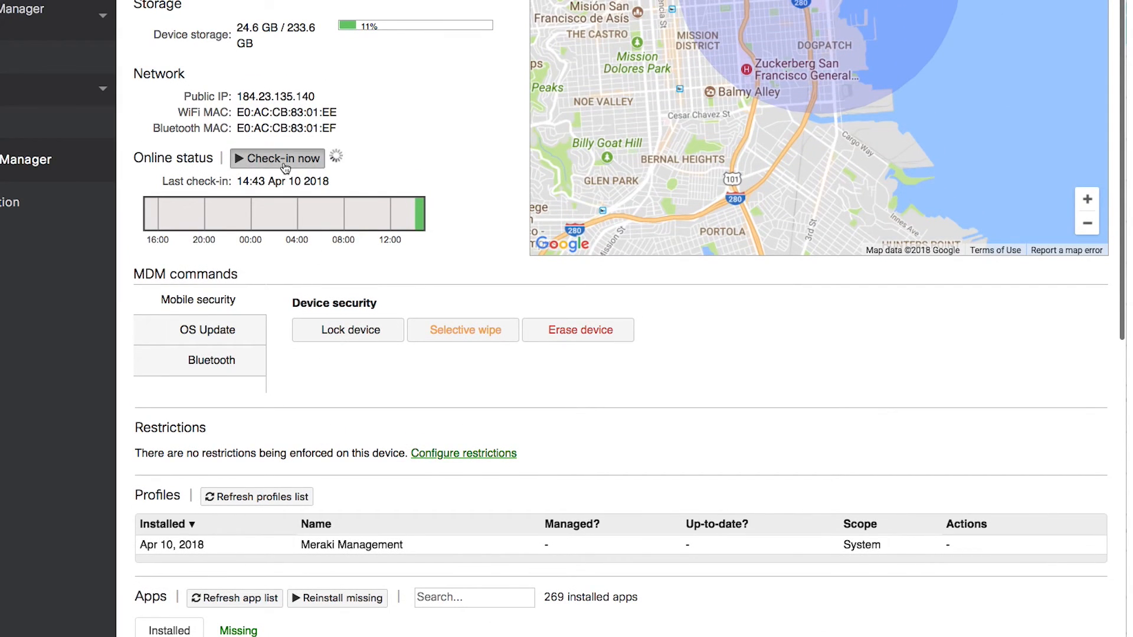
scroll(394, 335, "down", 4)
scroll(394, 333, "down", 10)
left_click(309, 298)
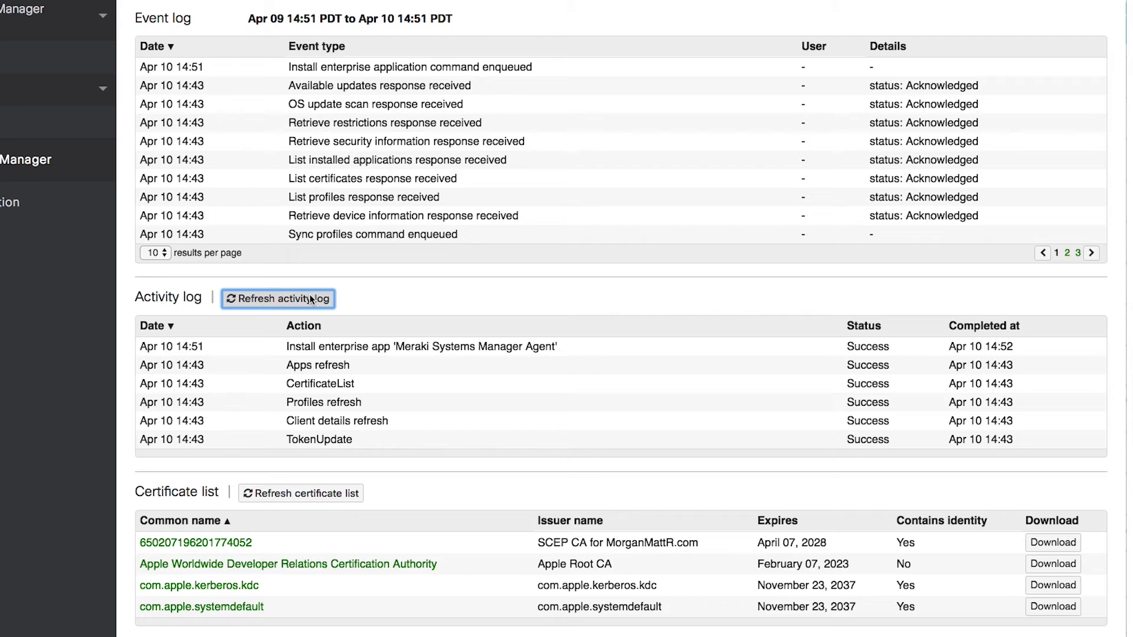
left_click_drag(286, 346, 868, 353)
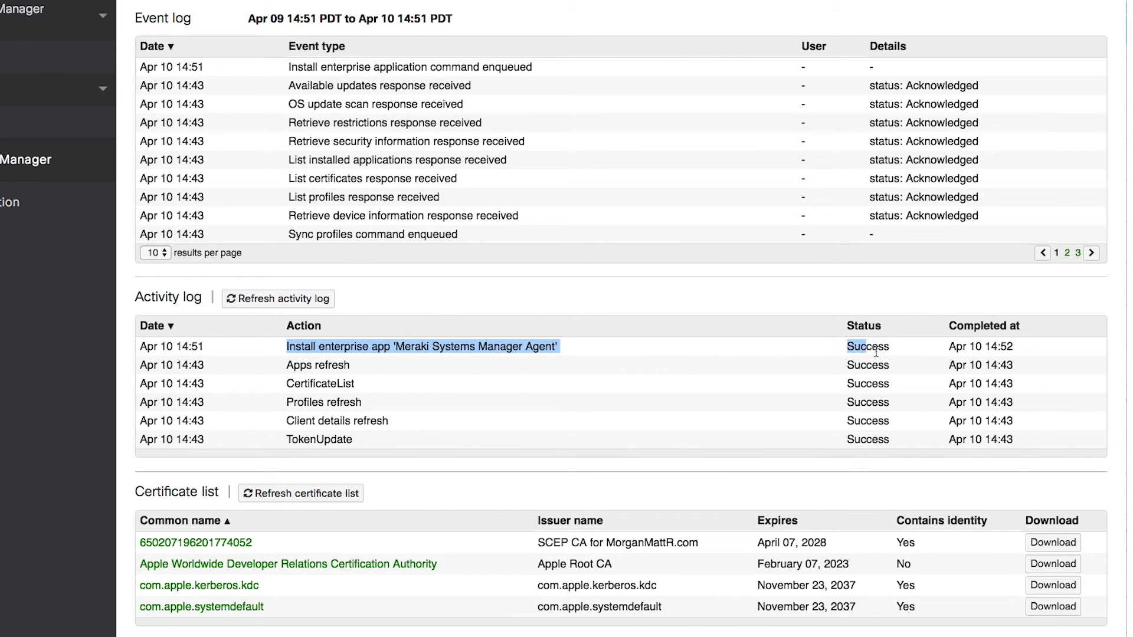
left_click(913, 353)
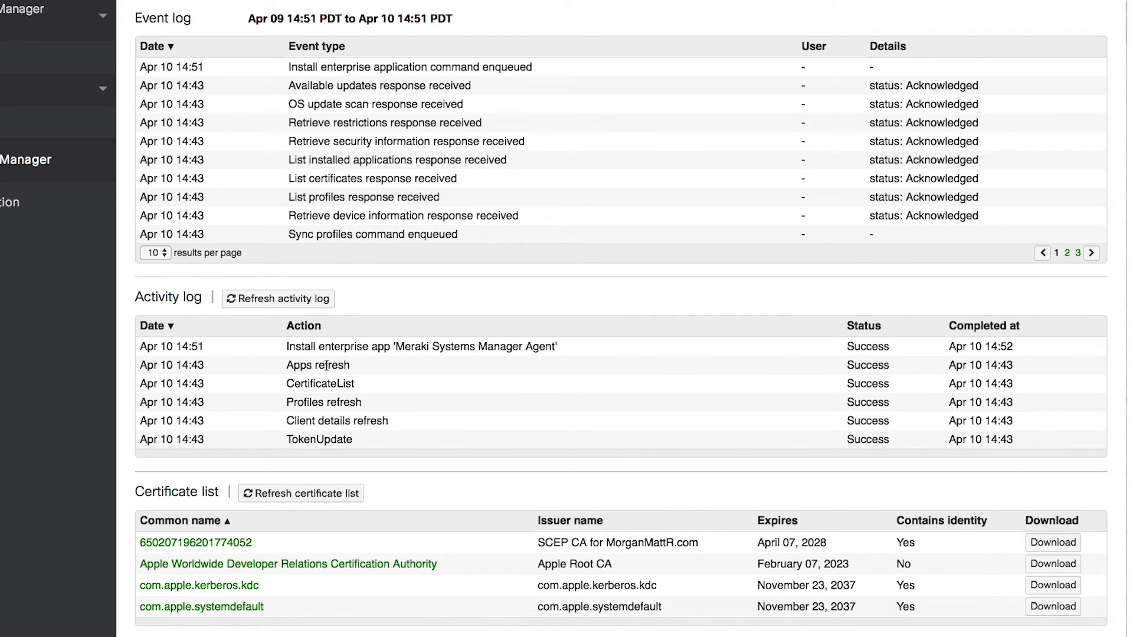
scroll(326, 365, "up", 20)
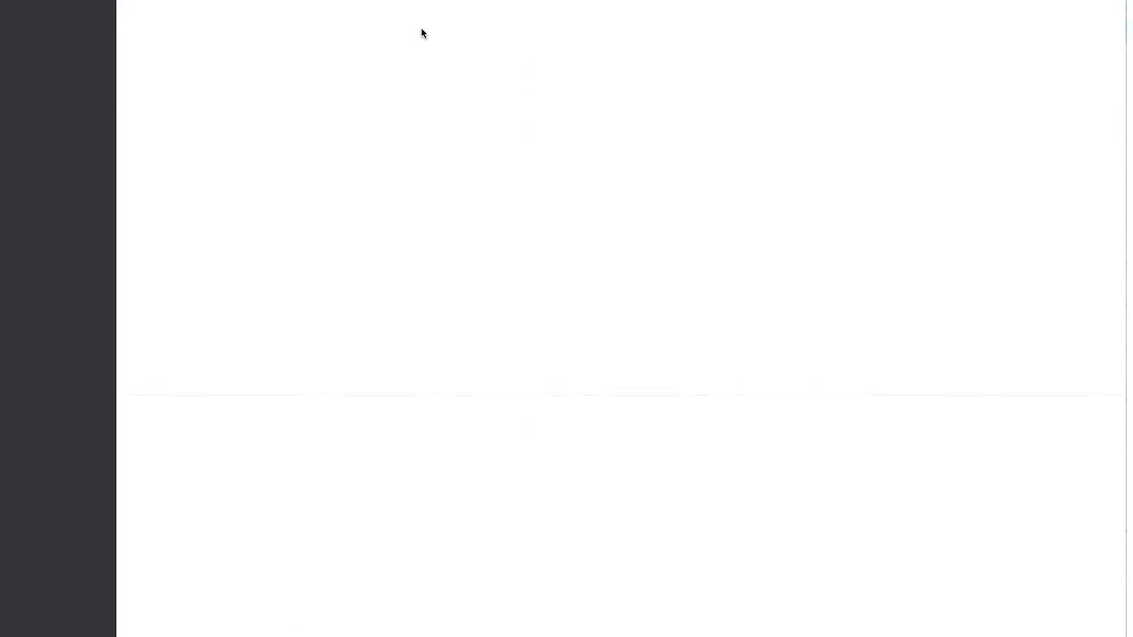
Scroll the MacBook Air's client page down to the Live tools section.
scroll(401, 94, "down", 5)
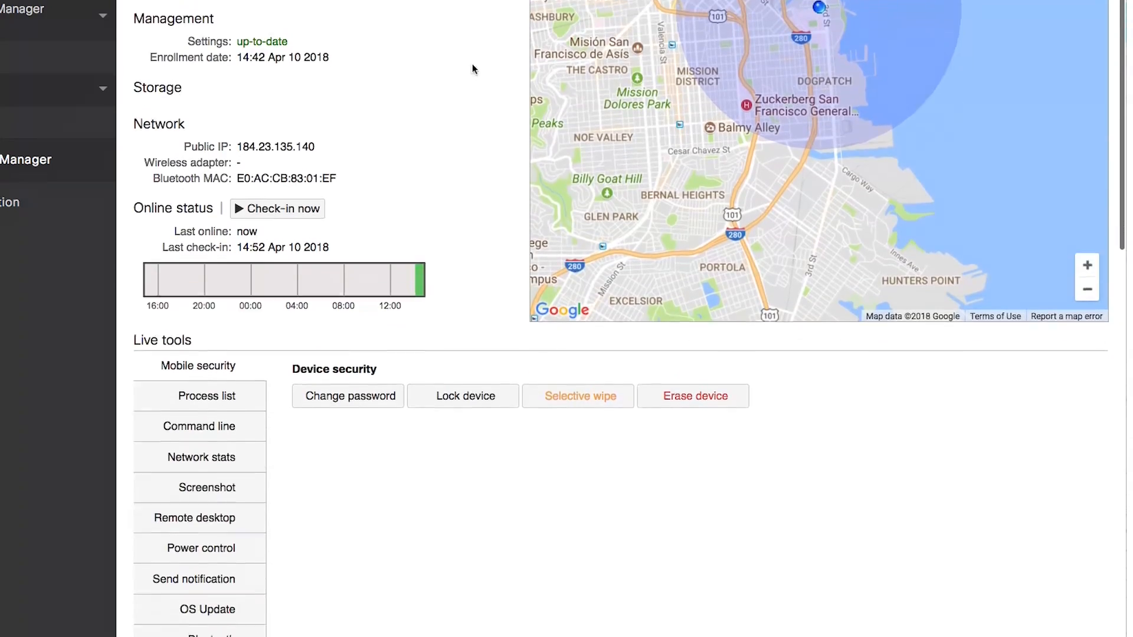
scroll(470, 66, "down", 4)
left_click_drag(133, 94, 551, 369)
left_click(600, 361)
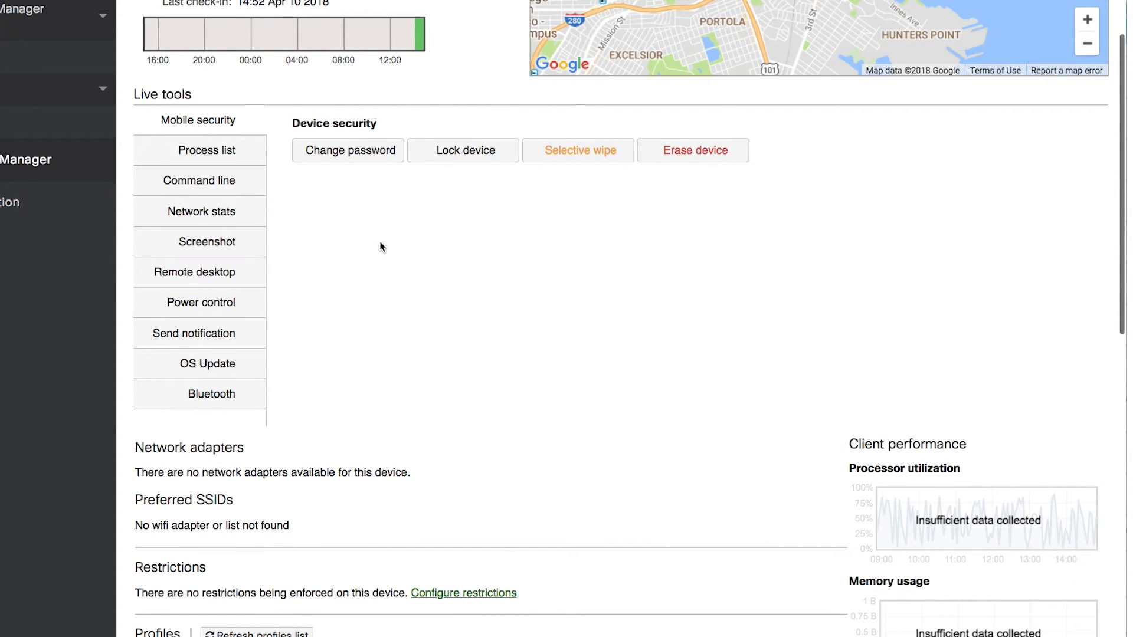
View the Process list, Network stats, Screenshot, Remote desktop, Power control and OS update tools.
left_click(204, 152)
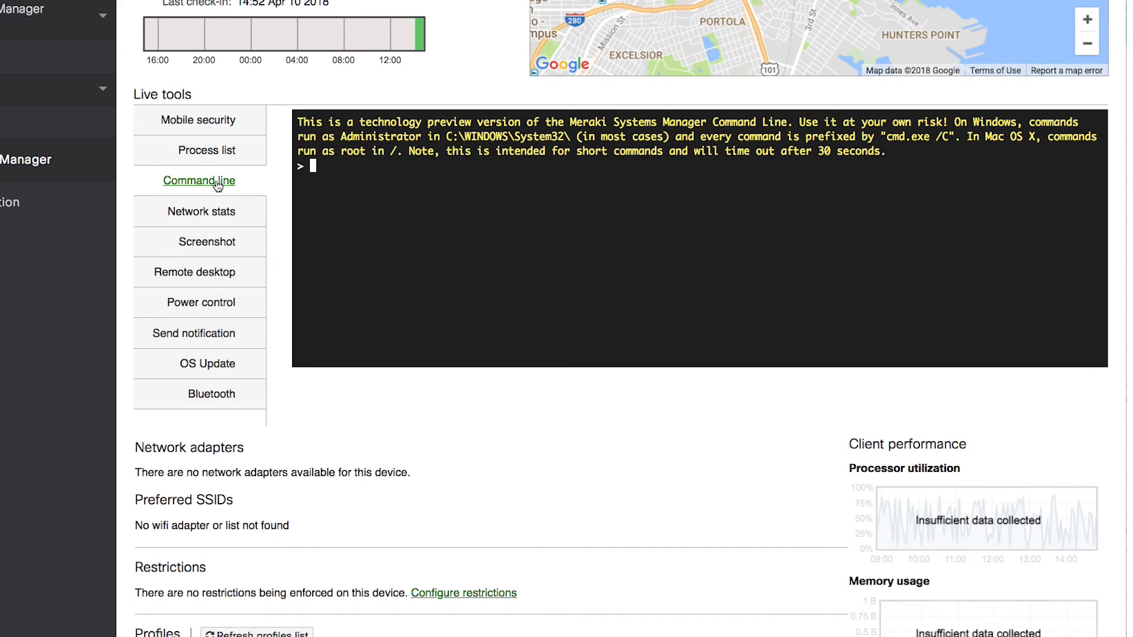
left_click(221, 214)
left_click(232, 245)
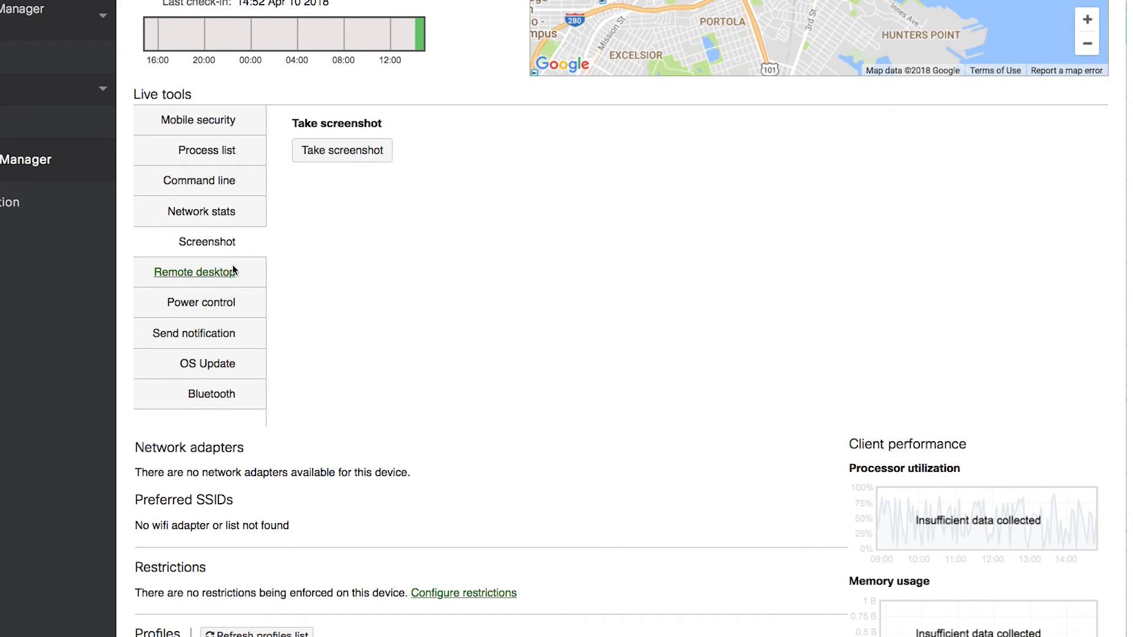
left_click(233, 270)
left_click(236, 303)
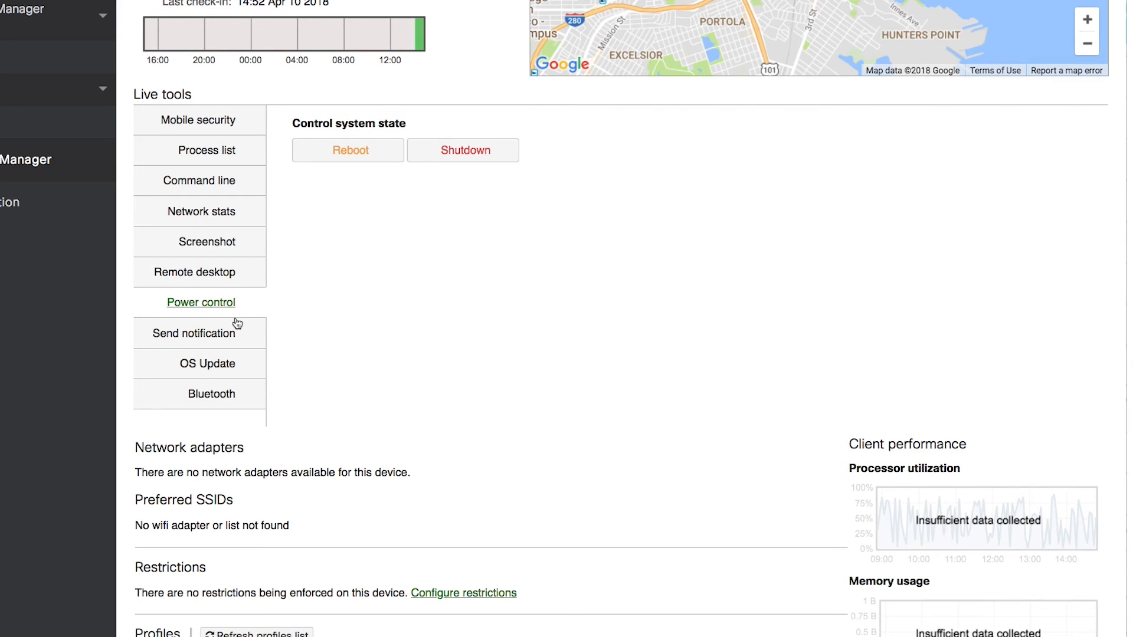
left_click(234, 363)
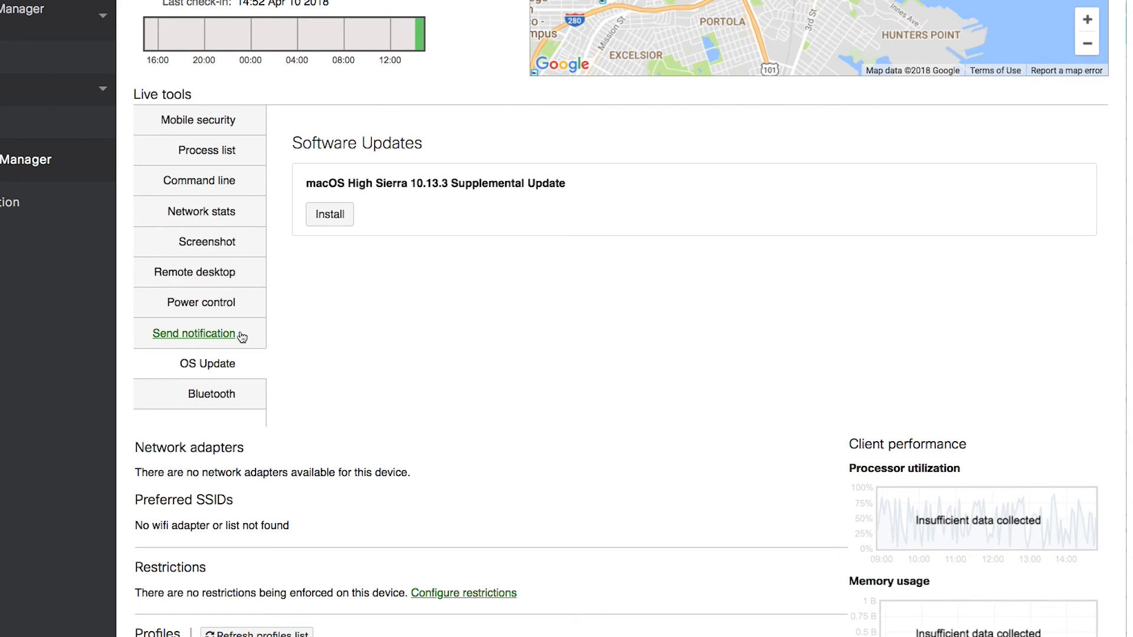